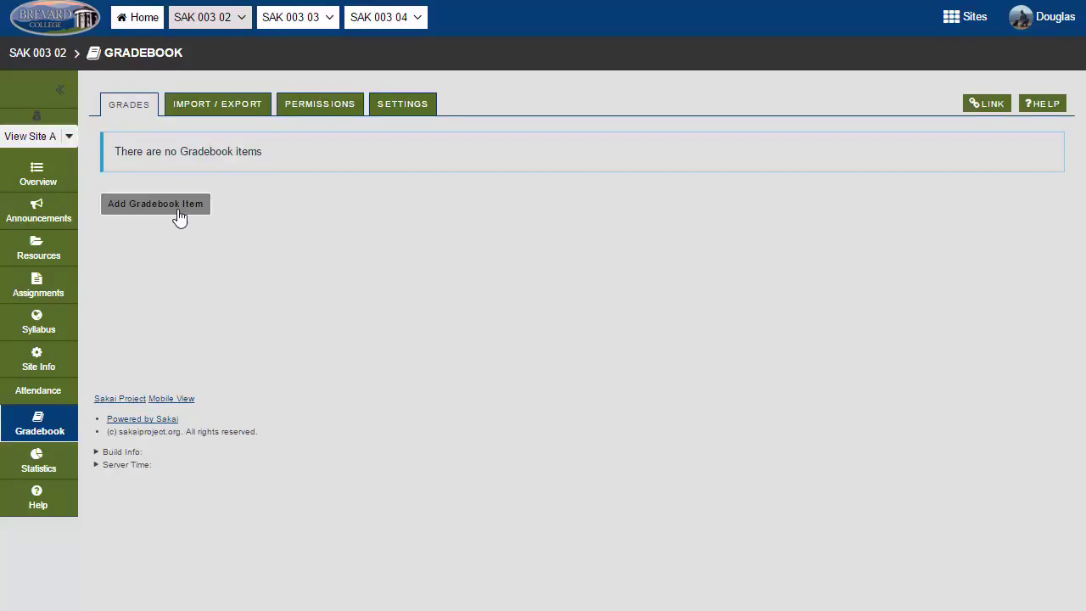
Step: Create the gradebook item Test1 worth 100 points, due 12/16/2016, in the Tests (50%) category, and group the grade table by category
left_click(178, 214)
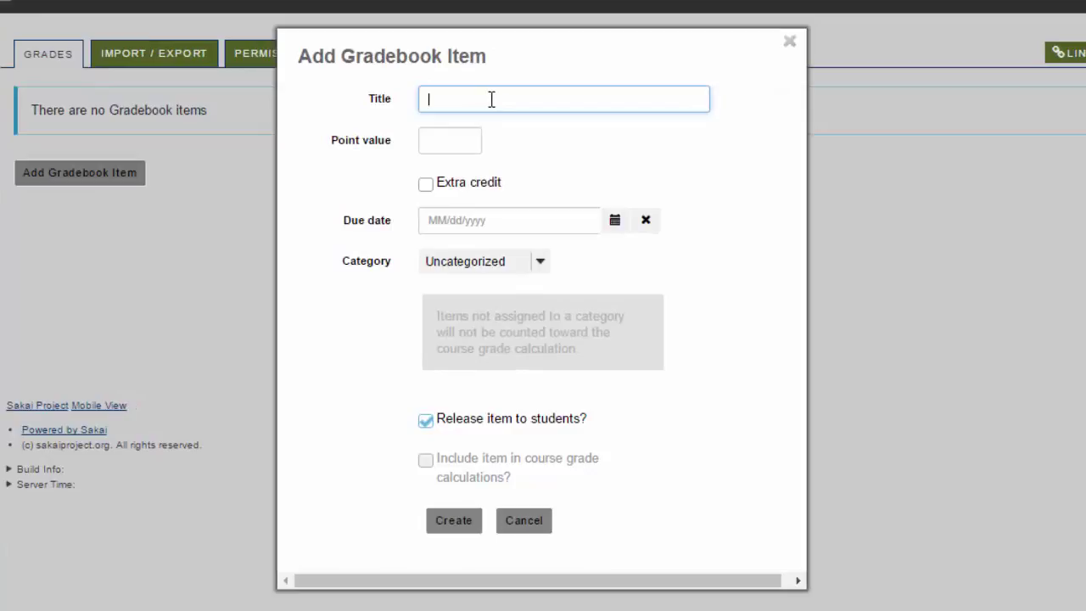
type("Test1")
left_click(460, 143)
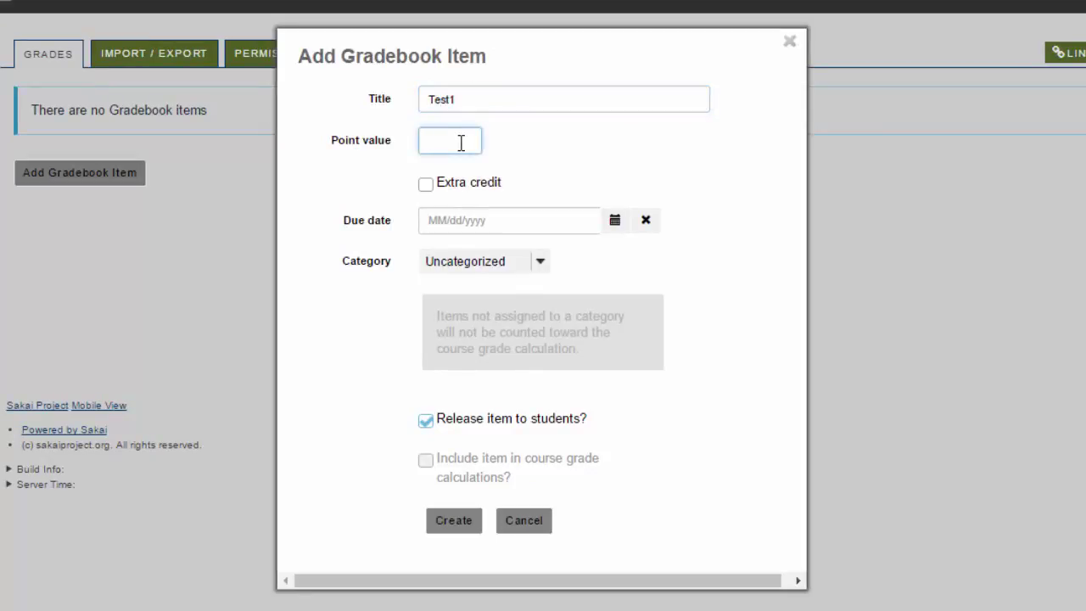
type("100")
left_click(612, 225)
left_click(586, 369)
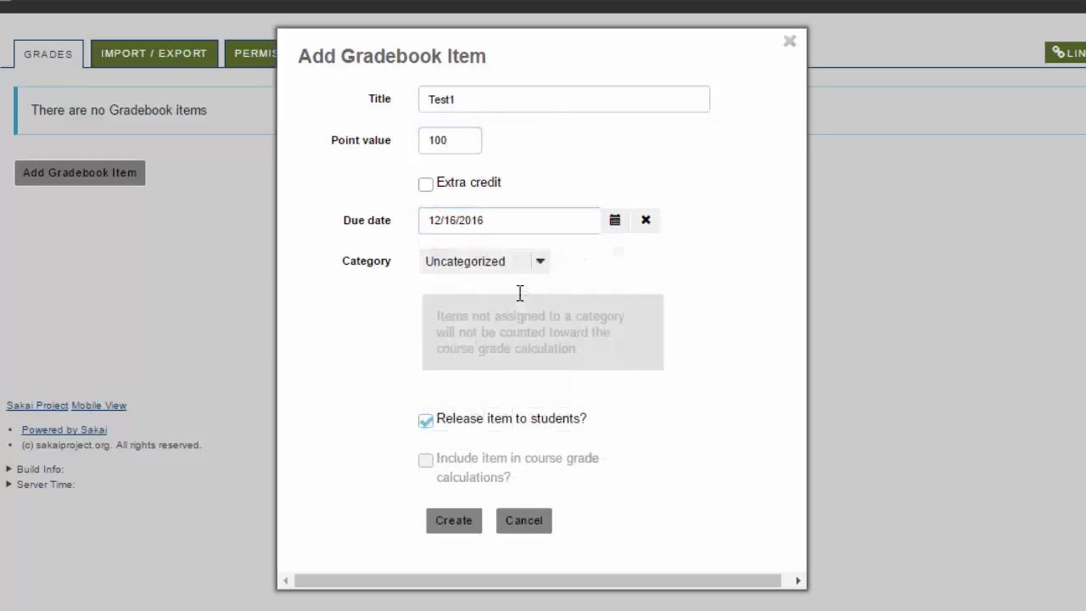
left_click(540, 268)
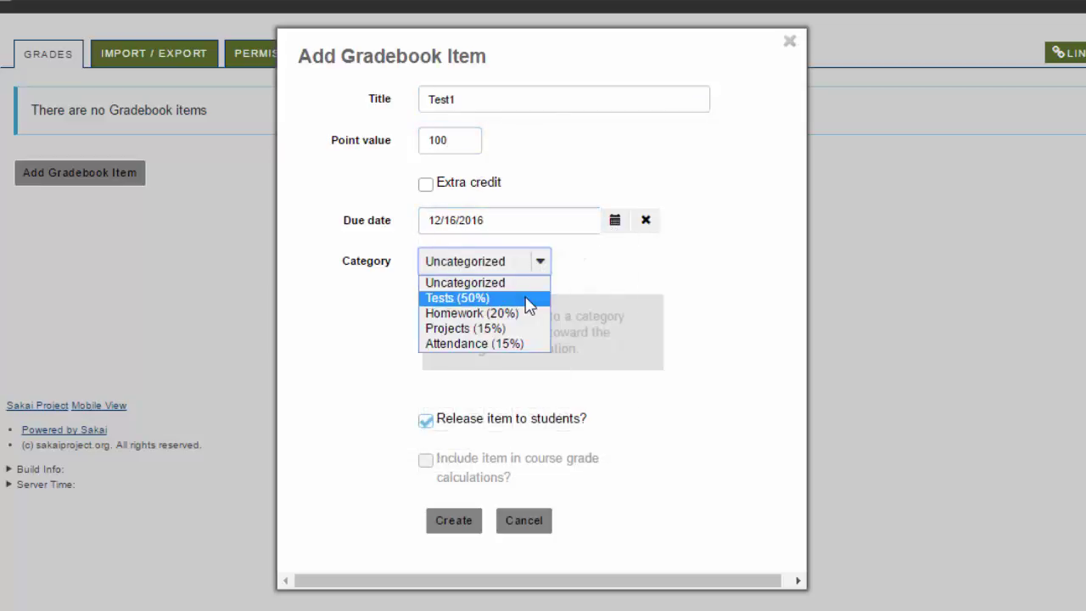
left_click(525, 299)
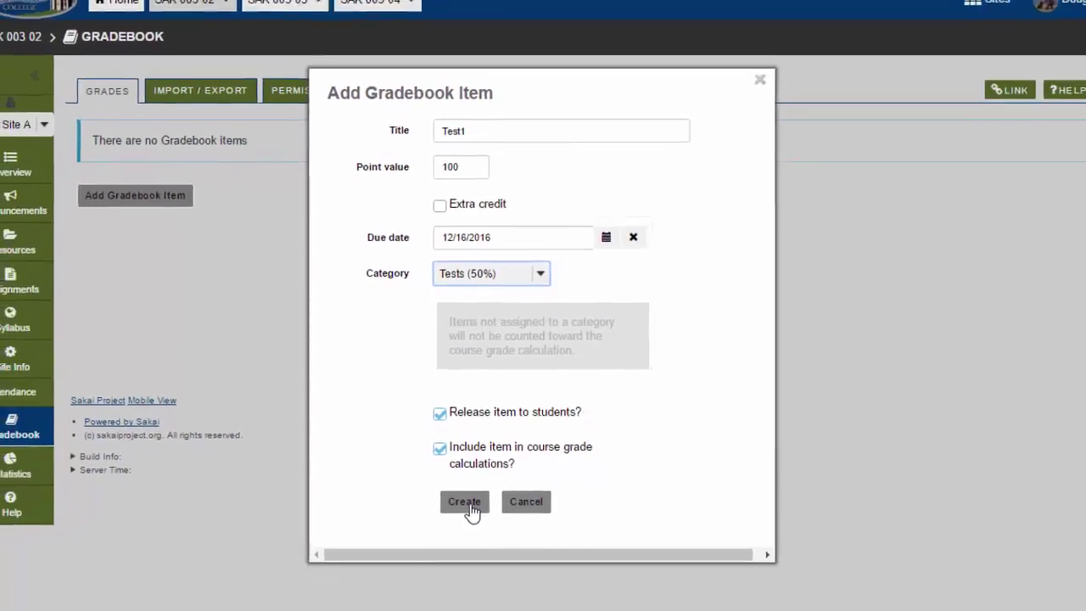
left_click(464, 501)
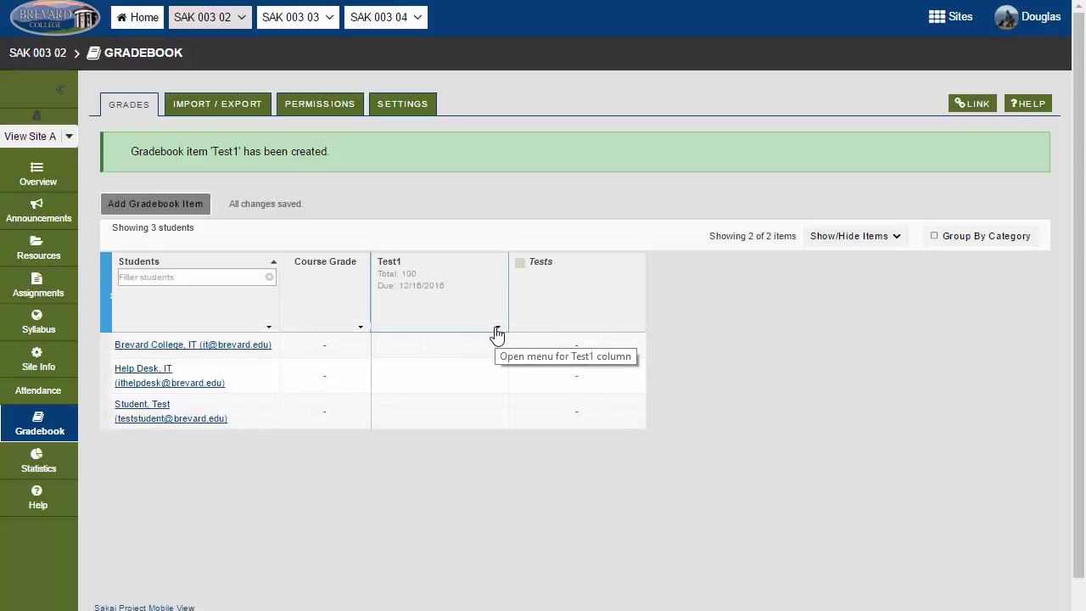
left_click(935, 238)
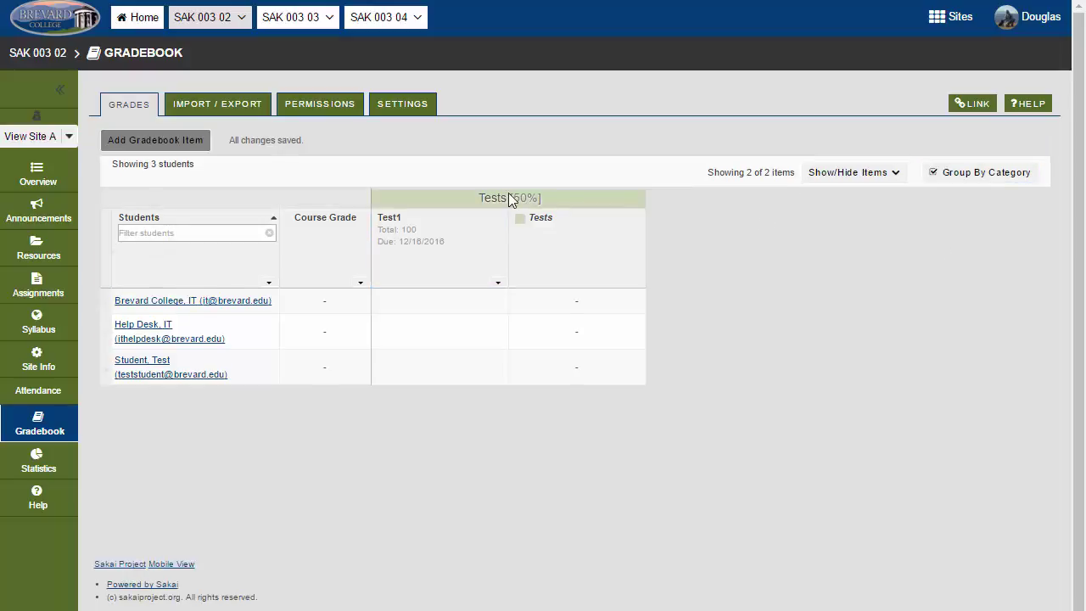
Step: Create the gradebook item Final Project worth 100 points, due 12/23/2016, in the Projects (15%) category
left_click(199, 144)
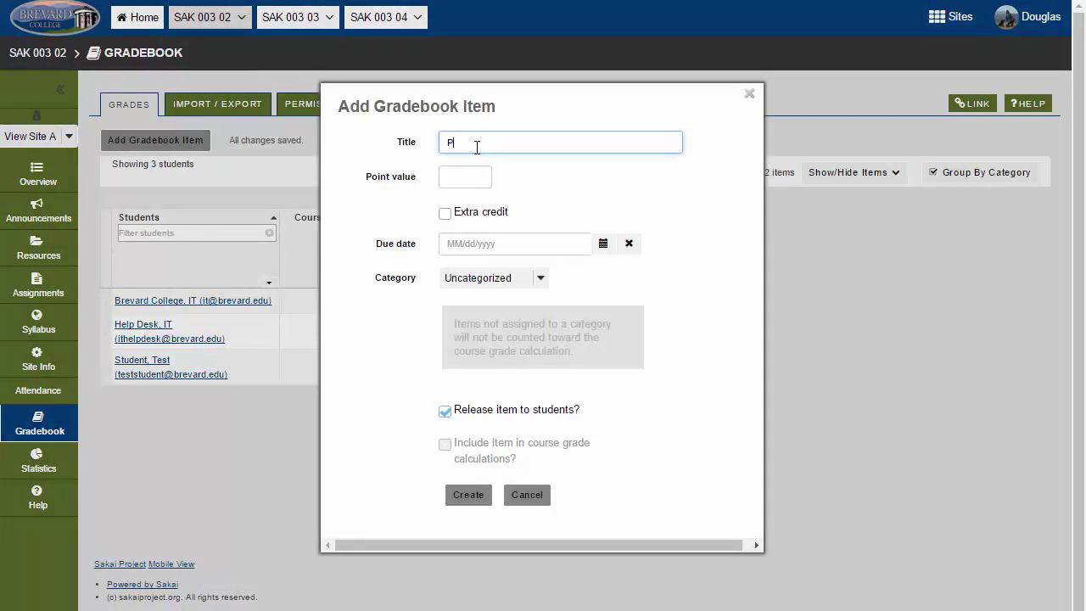
type("Final Project")
left_click(469, 176)
type("100")
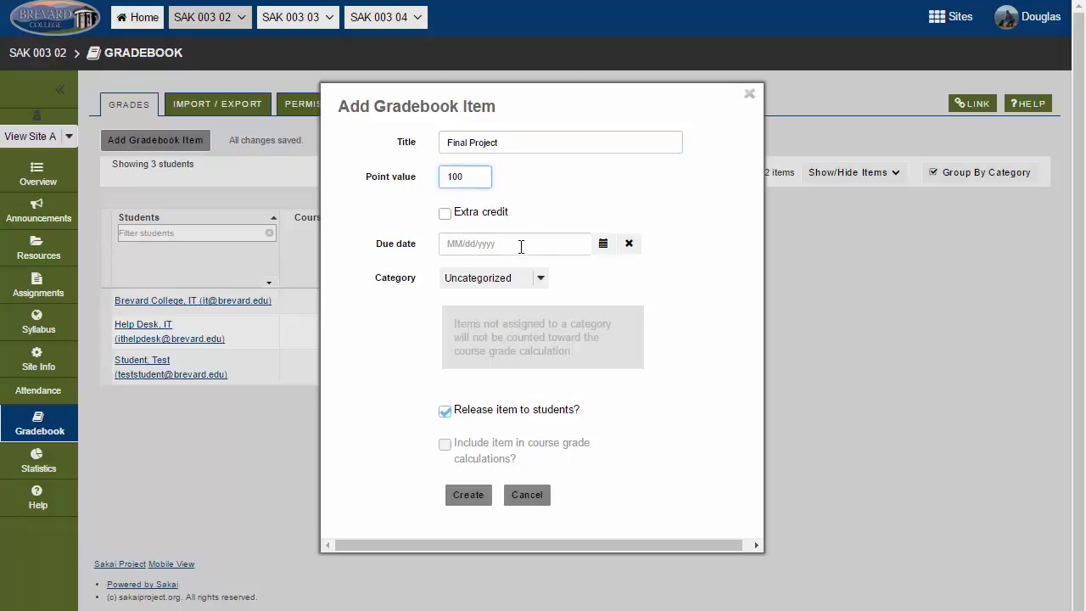
left_click(540, 278)
left_click(505, 334)
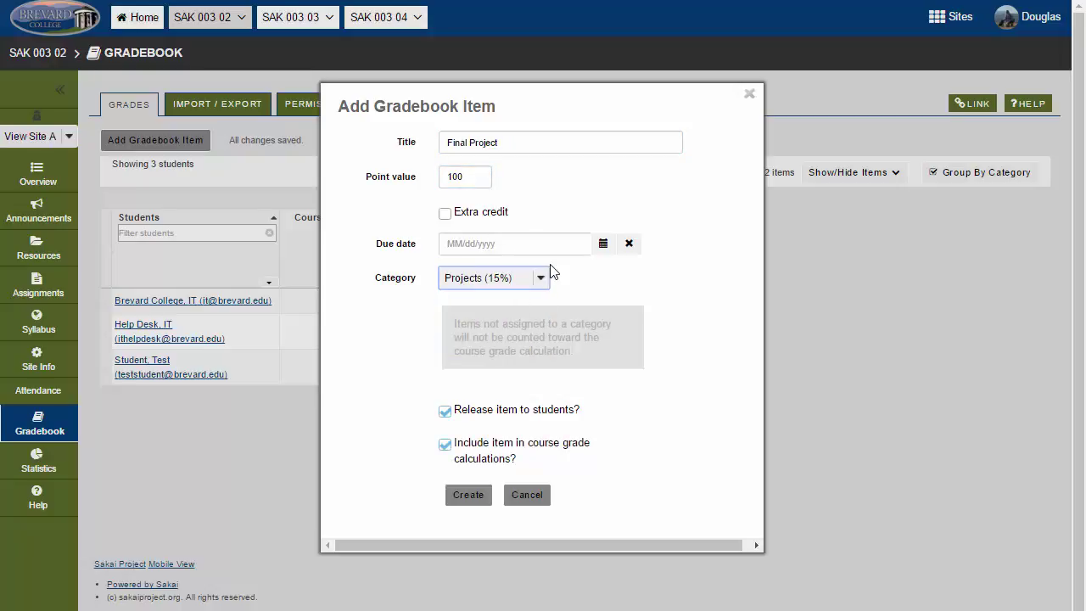
left_click(603, 246)
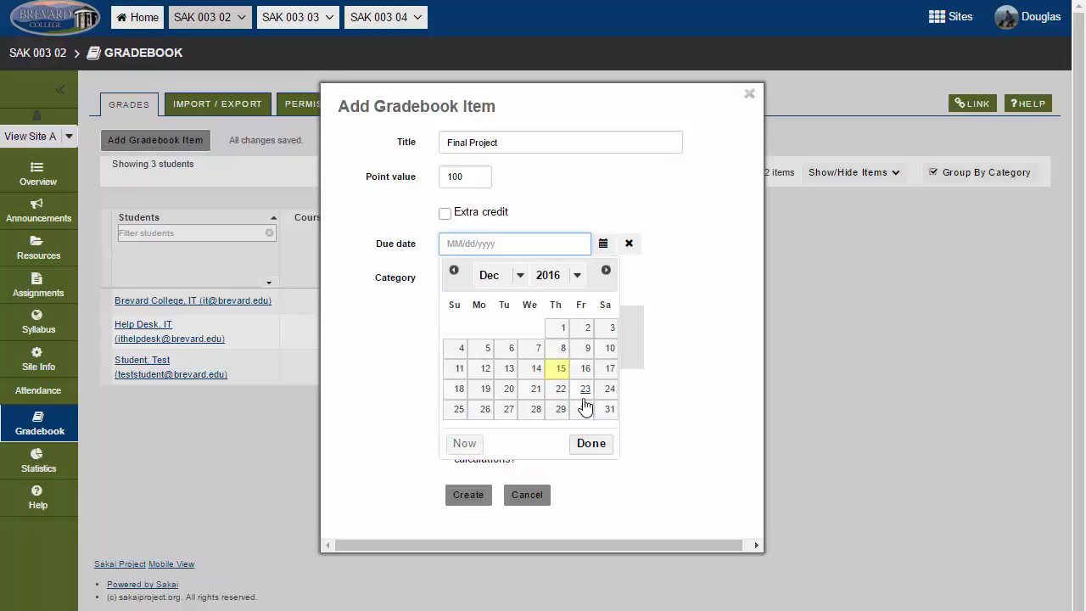
left_click(585, 397)
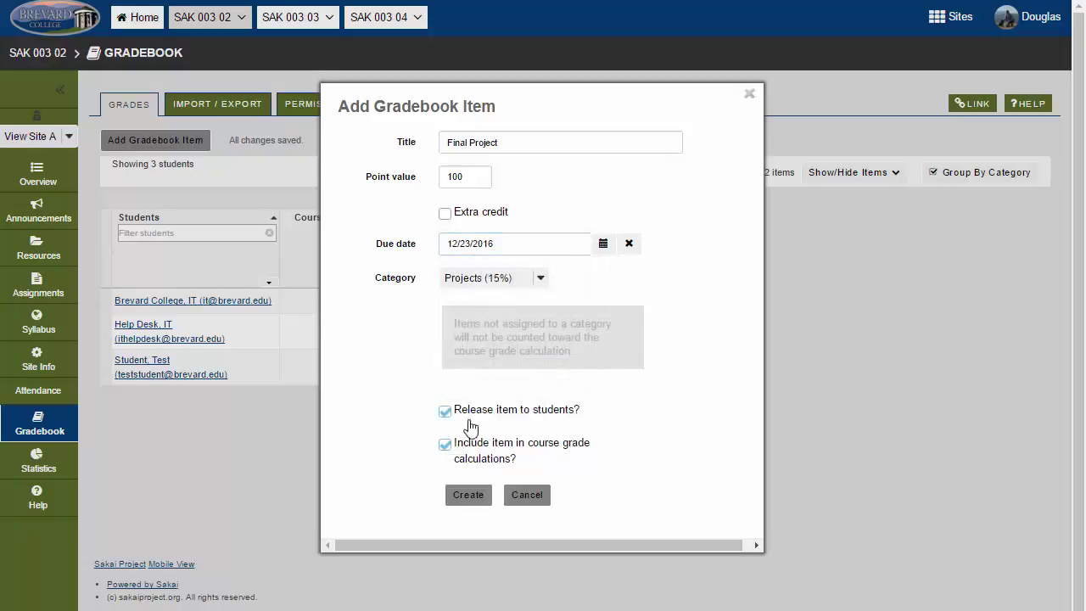
left_click(467, 497)
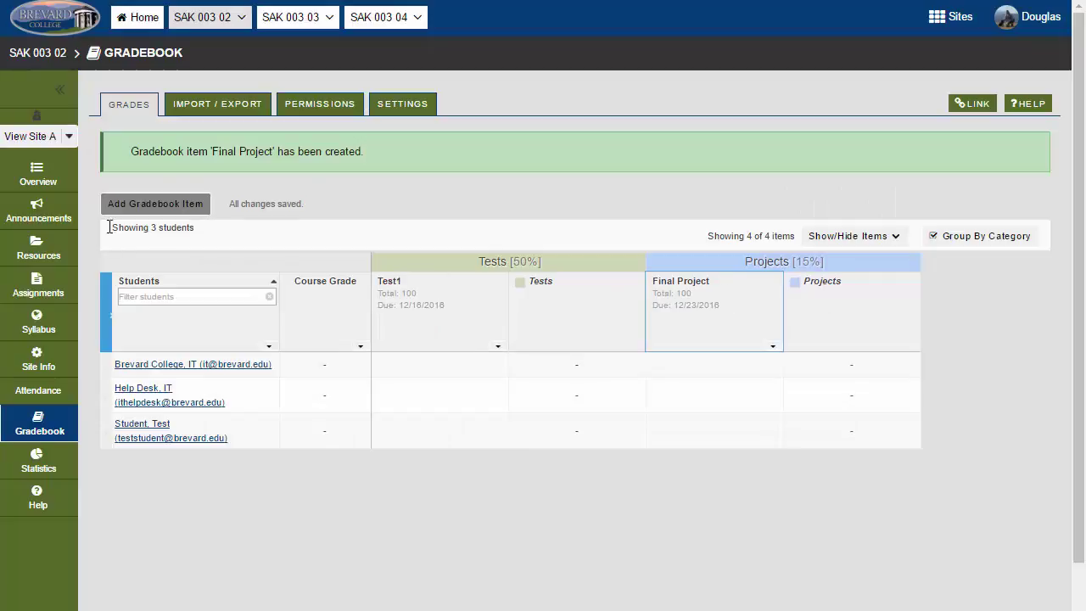
Step: Create the gradebook item Homework1 worth 50 points, due 12/21/2016, in the Homework (20%) category
left_click(127, 205)
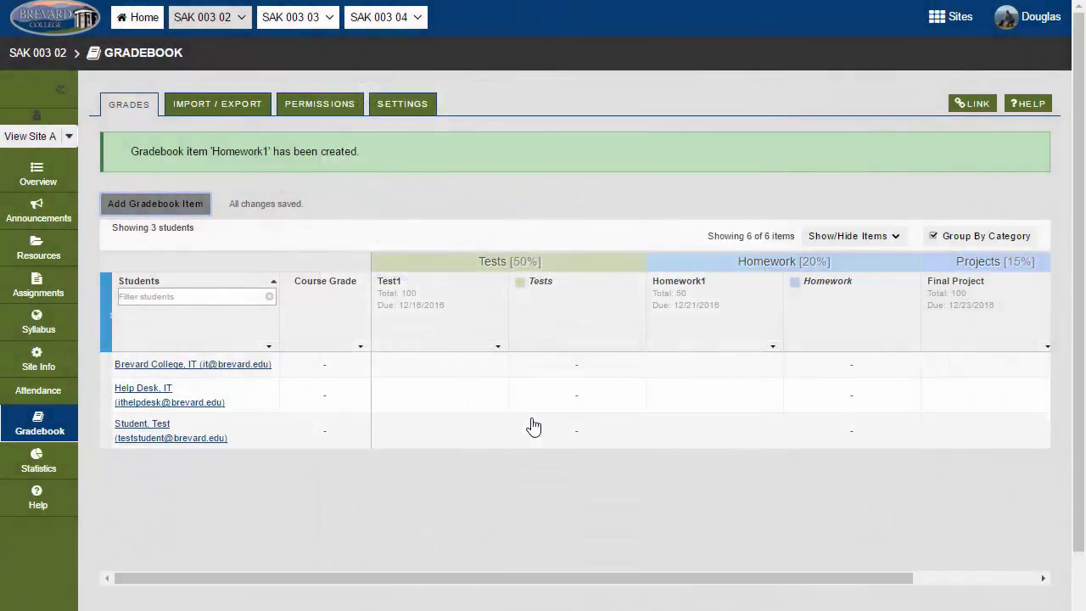
mouse_move(502, 584)
left_mouse_down()
mouse_move(701, 590)
mouse_move(483, 584)
left_mouse_up()
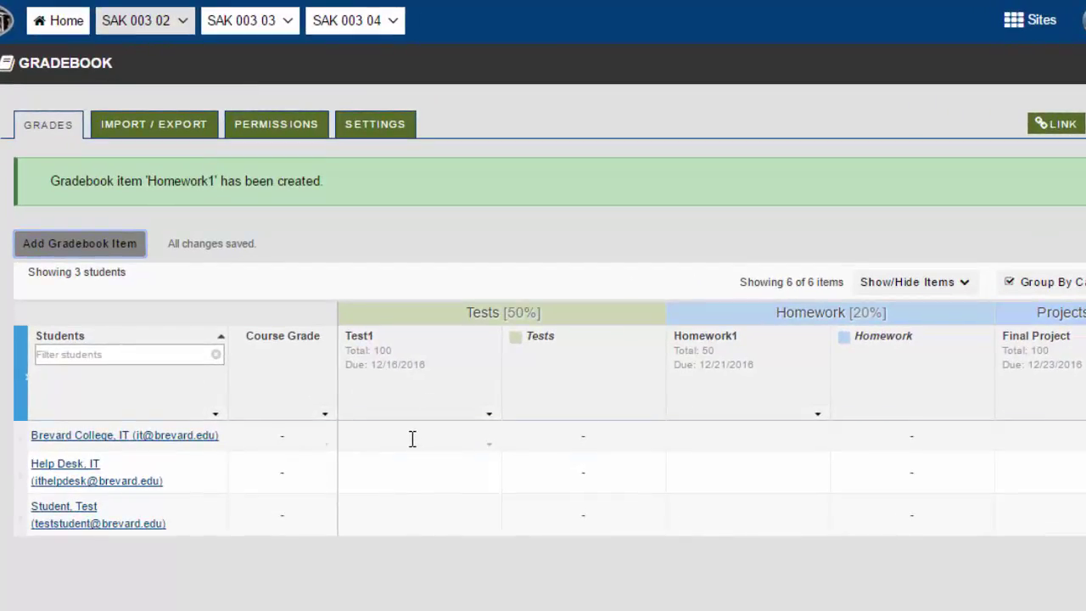
Step: Enter Test1 scores of 75, 80 and 90 for the three students, in list order
left_click(412, 439)
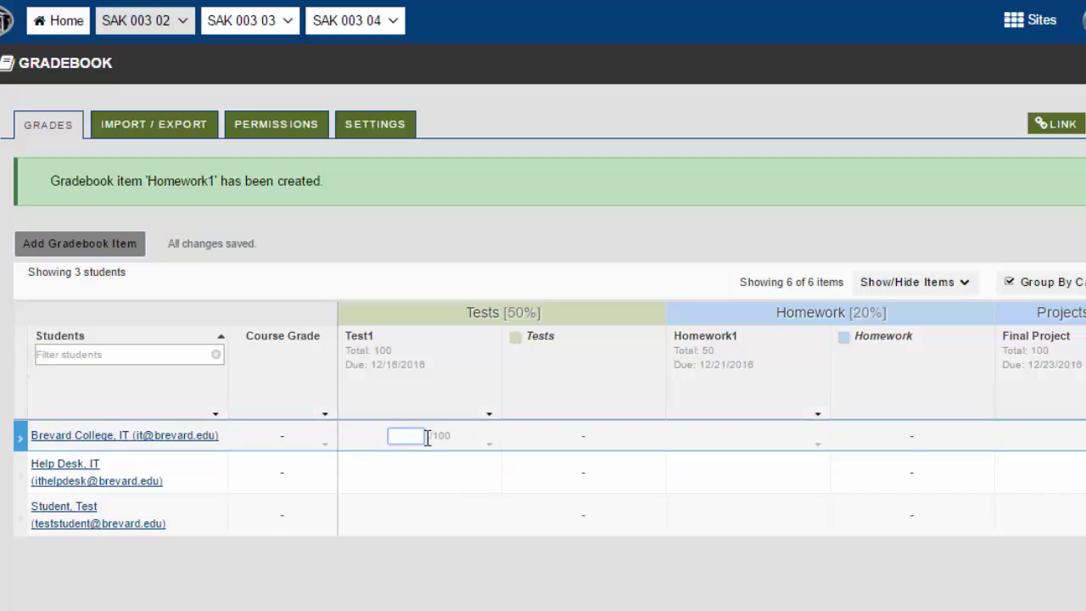
type("75")
key("Return")
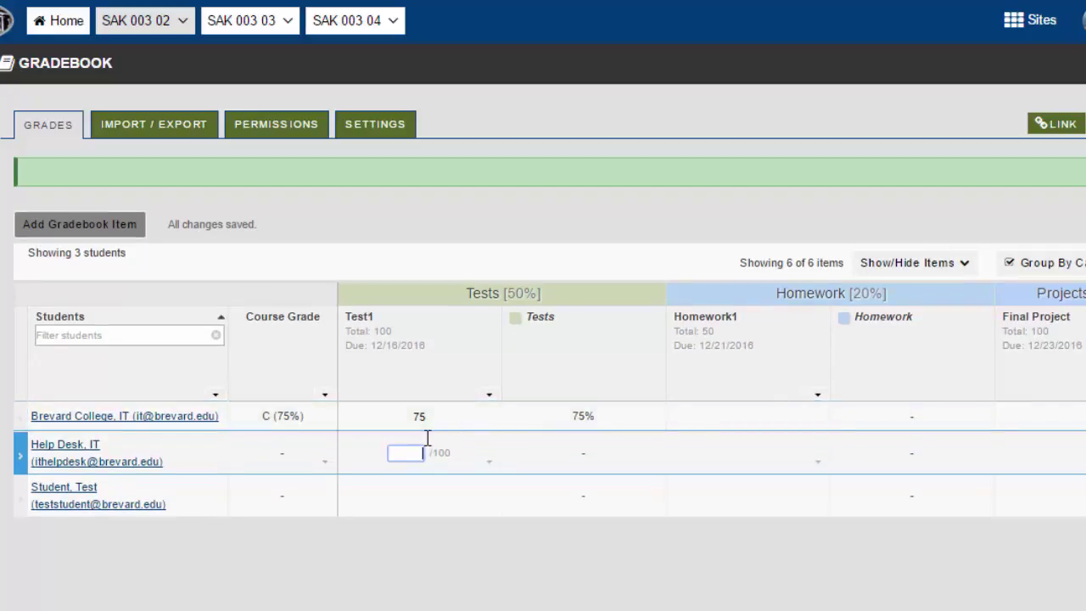
type("80")
key("Return")
type("90")
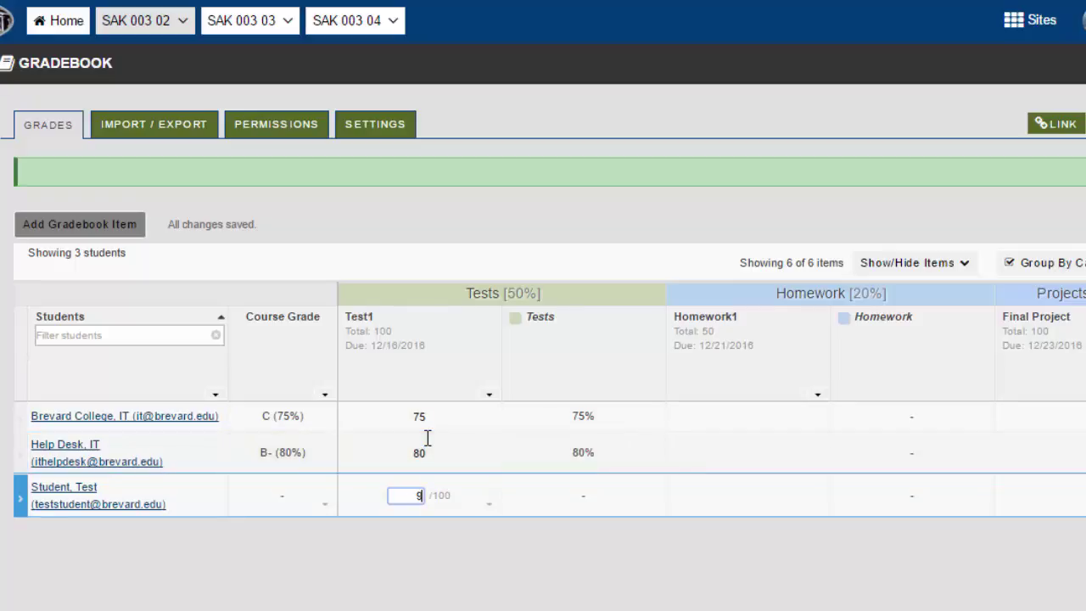
key("Return")
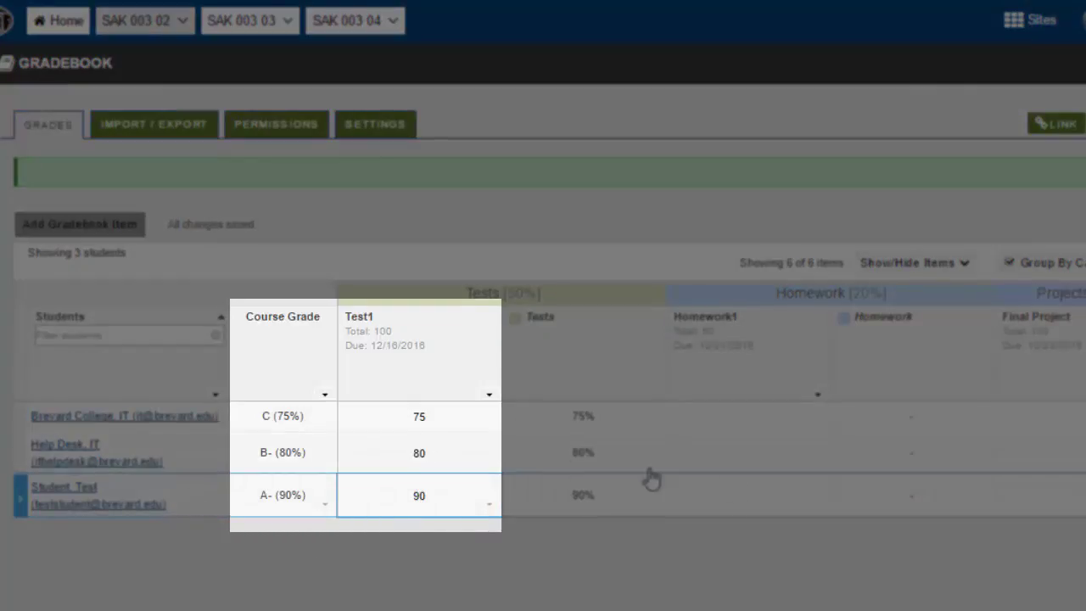
Step: Enter Homework1 scores of 45, 30 and 45 for the three students, in list order
left_click(755, 417)
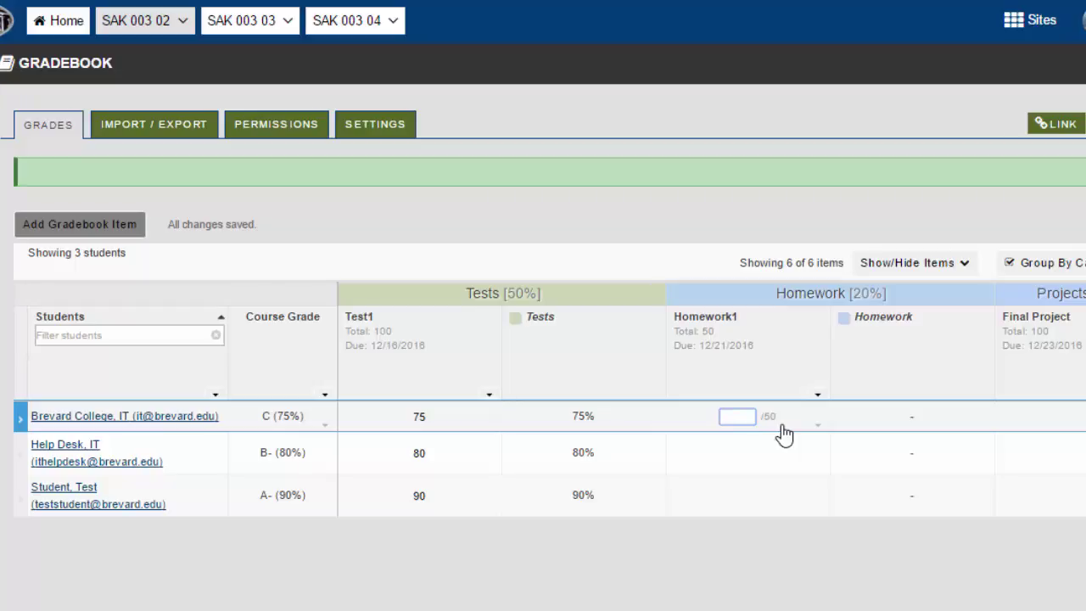
type("45")
key("Return")
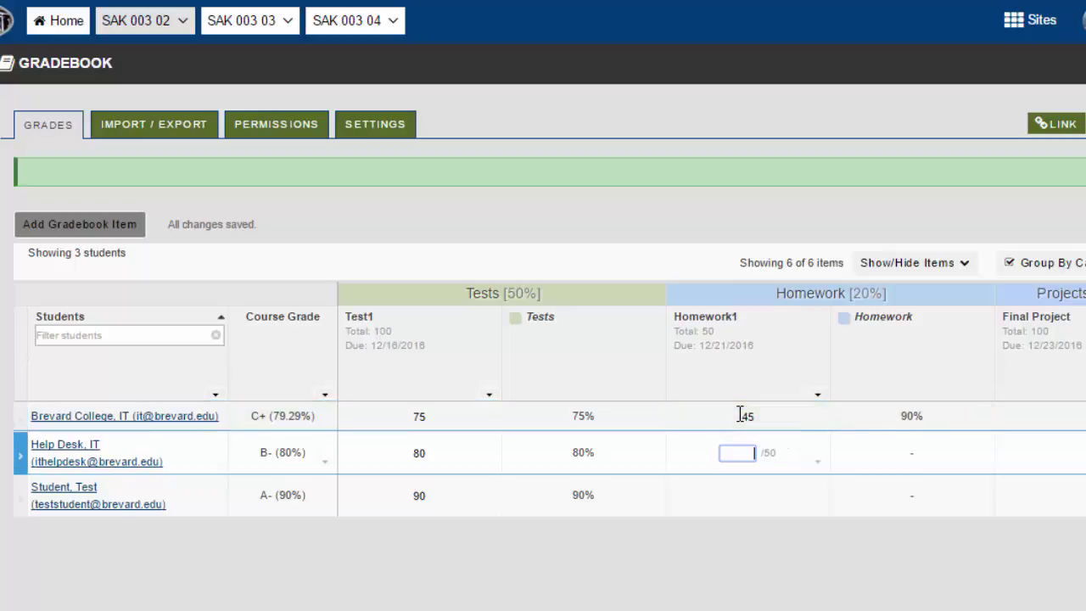
key("Return")
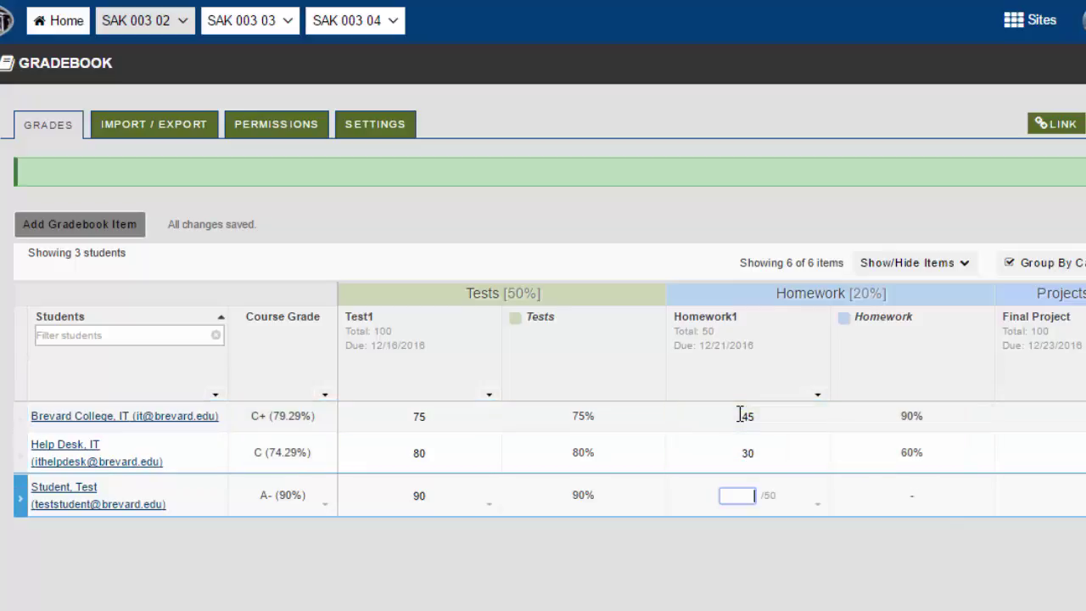
type("45")
key("Return")
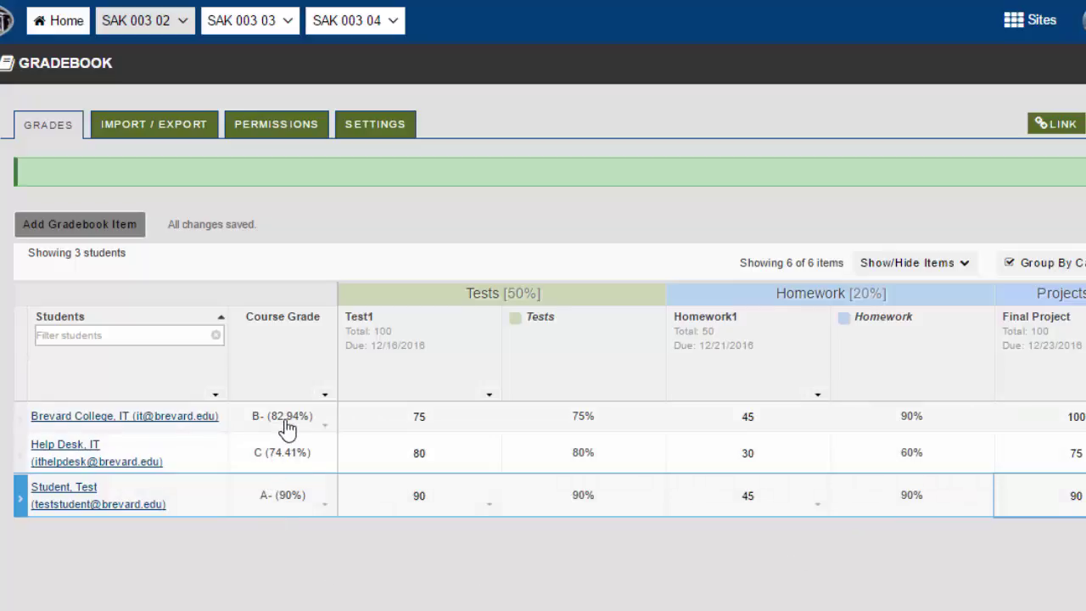
Step: Add and save the comment "Nice work!" on the first student's Test1 grade
left_click(495, 430)
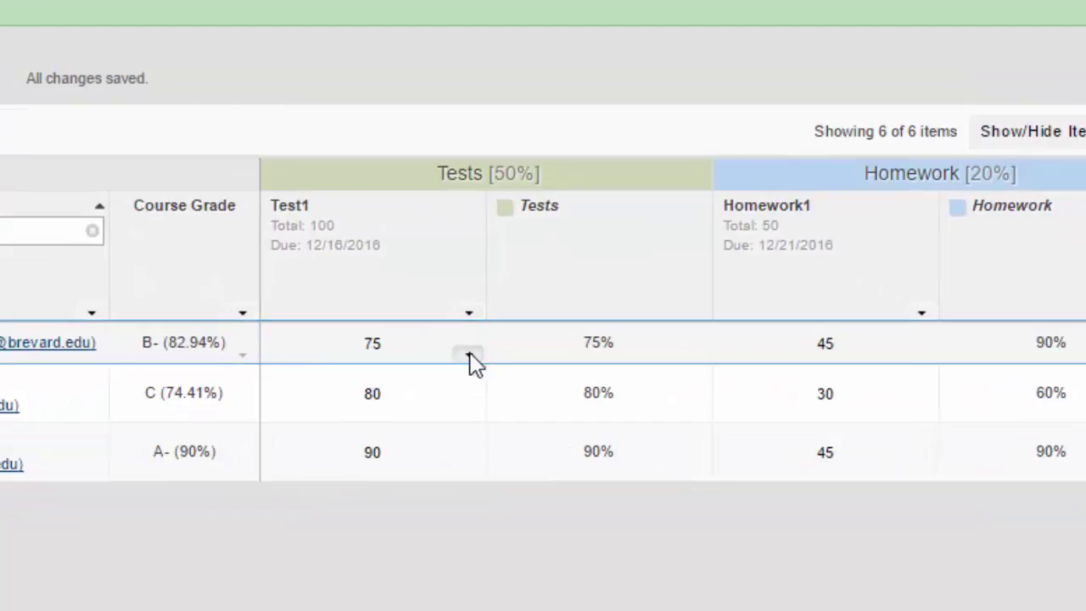
left_click(471, 360)
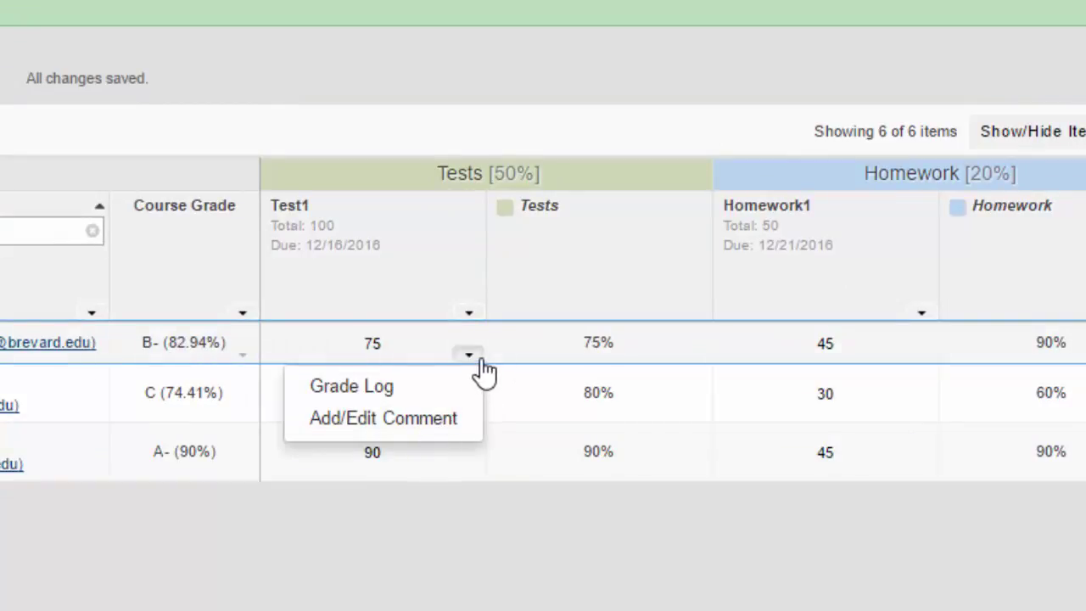
left_click(433, 422)
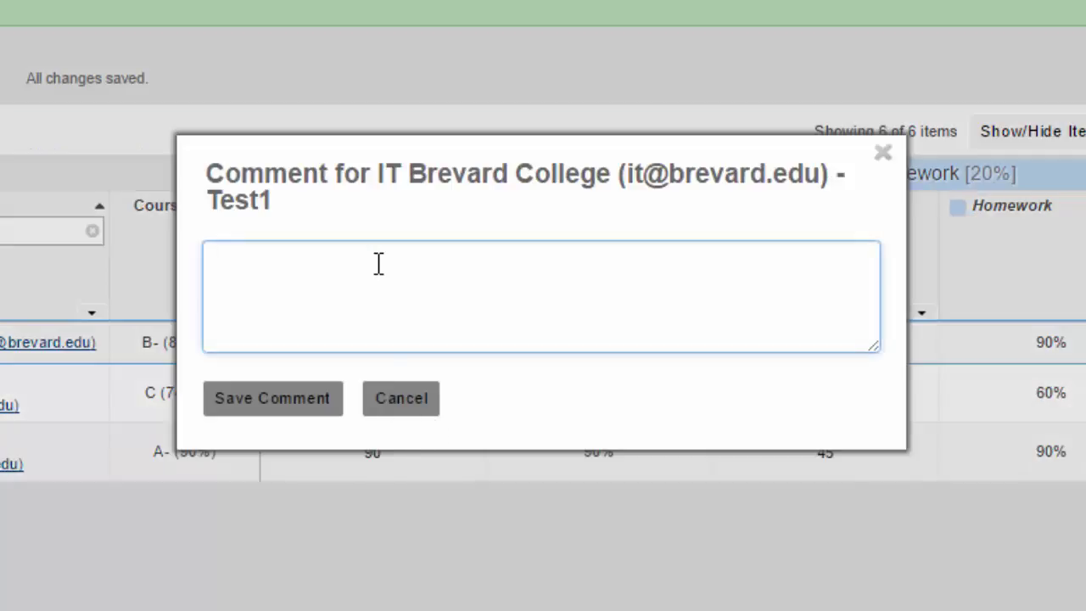
type("Nice works")
key("BackSpace")
type("!")
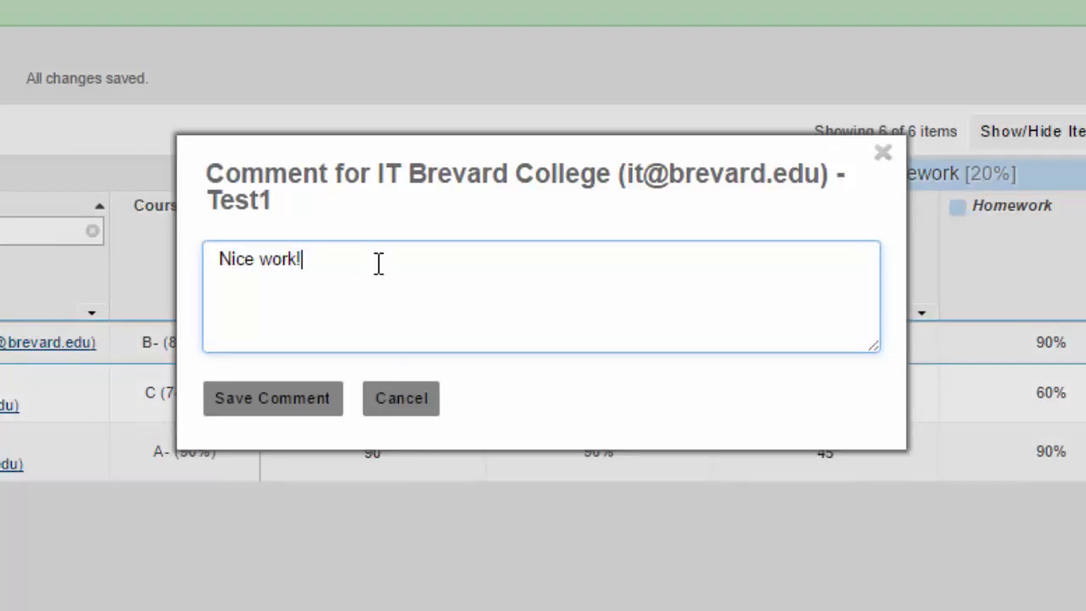
left_click(271, 398)
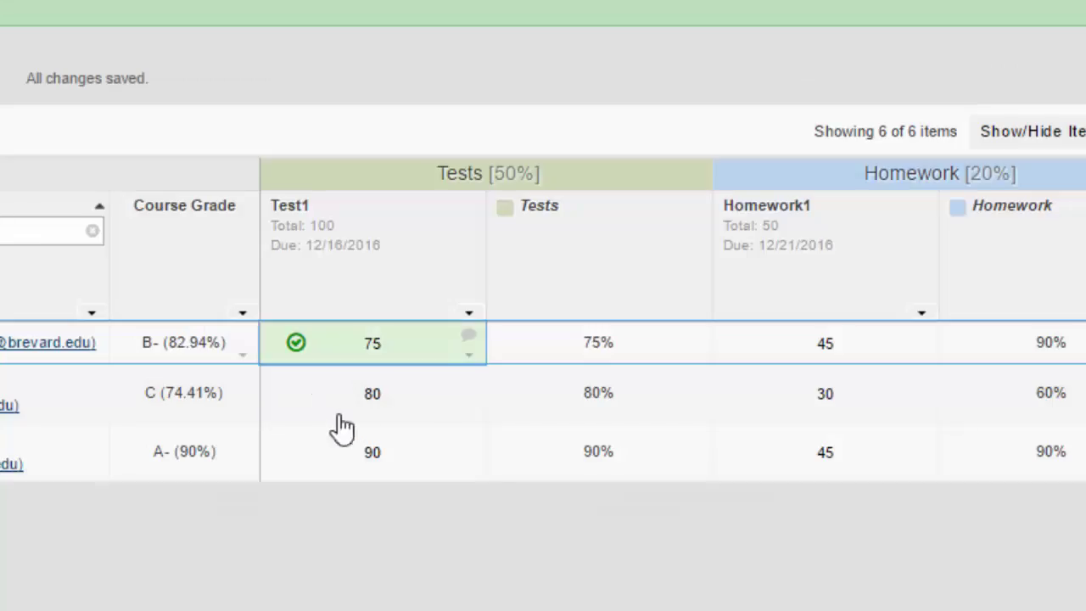